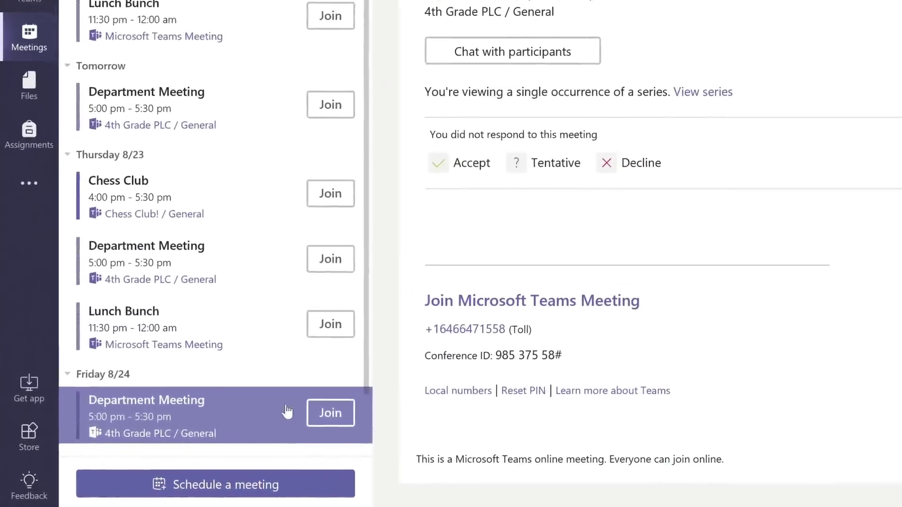
{"action": "scroll", "coordinate": [193, 422], "scroll_direction": "down", "scroll_amount": 2}
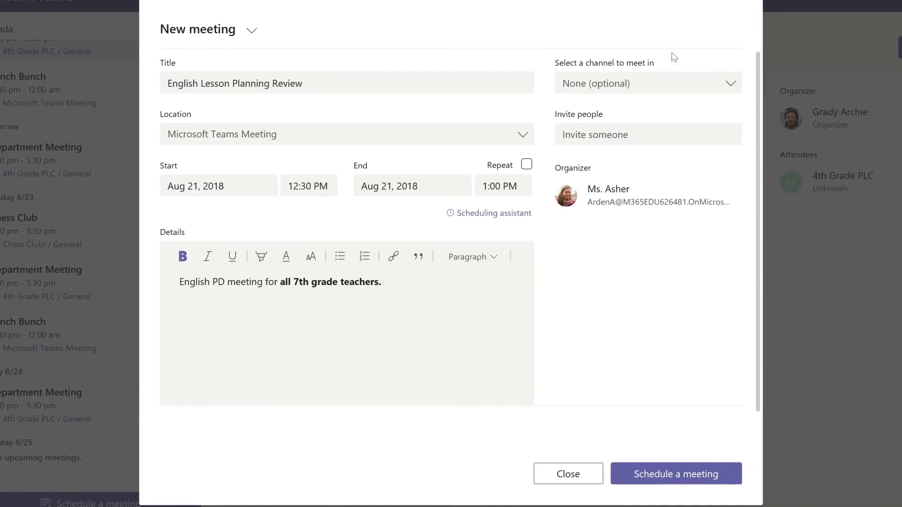
Set the meeting's channel to English Department > Lesson Planning and schedule the review meeting.
{"action": "left_click", "coordinate": [730, 85]}
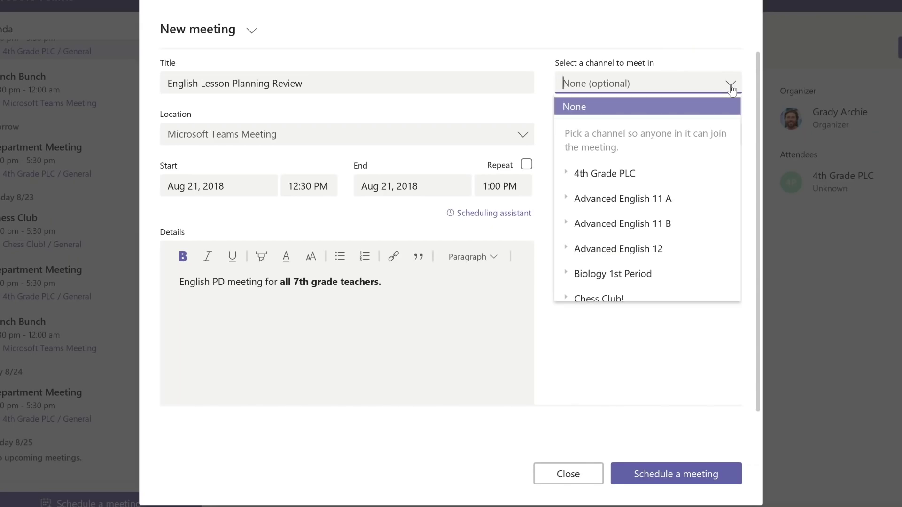
{"action": "left_click_drag", "start_coordinate": [735, 169], "coordinate": [734, 263]}
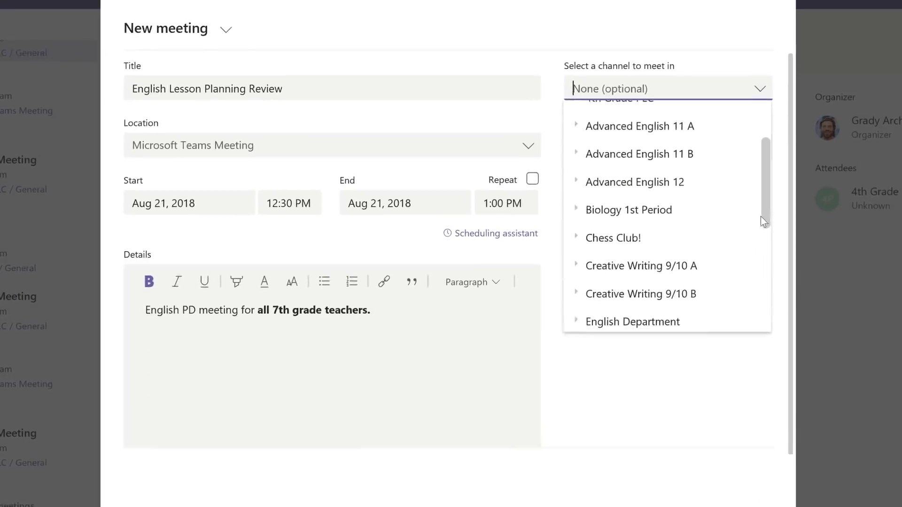
{"action": "left_click_drag", "start_coordinate": [844, 352], "coordinate": [845, 356]}
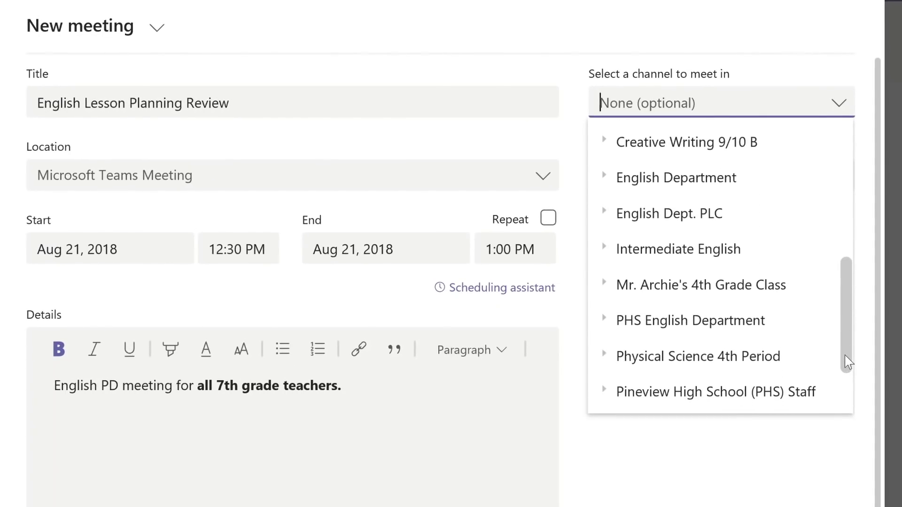
{"action": "left_click", "coordinate": [599, 180]}
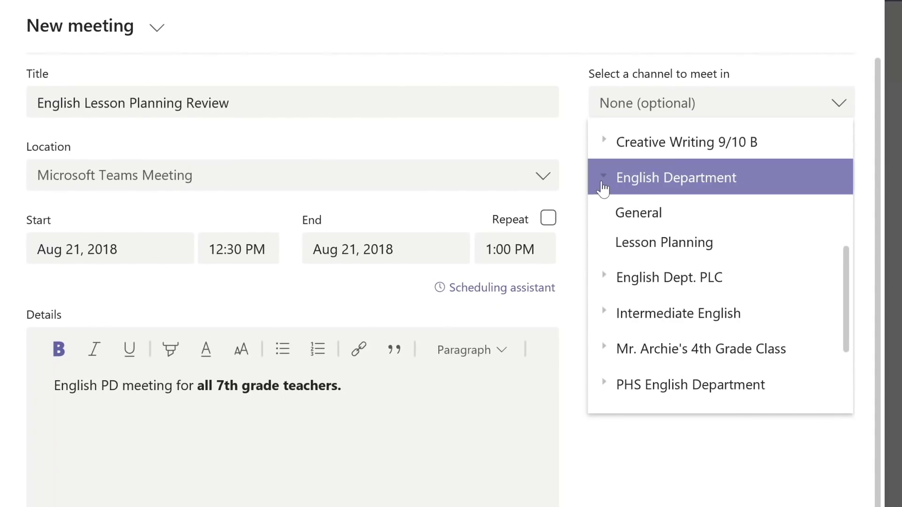
{"action": "left_click", "coordinate": [669, 247]}
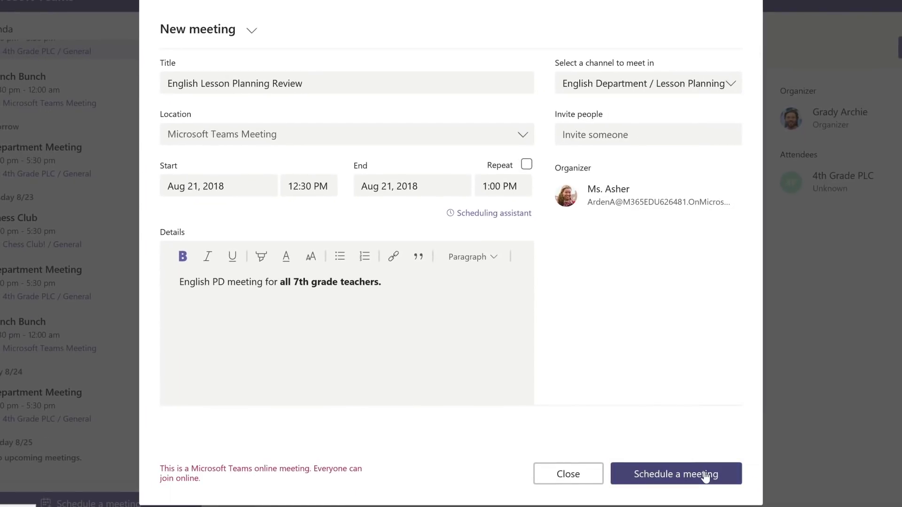
{"action": "left_click", "coordinate": [705, 476]}
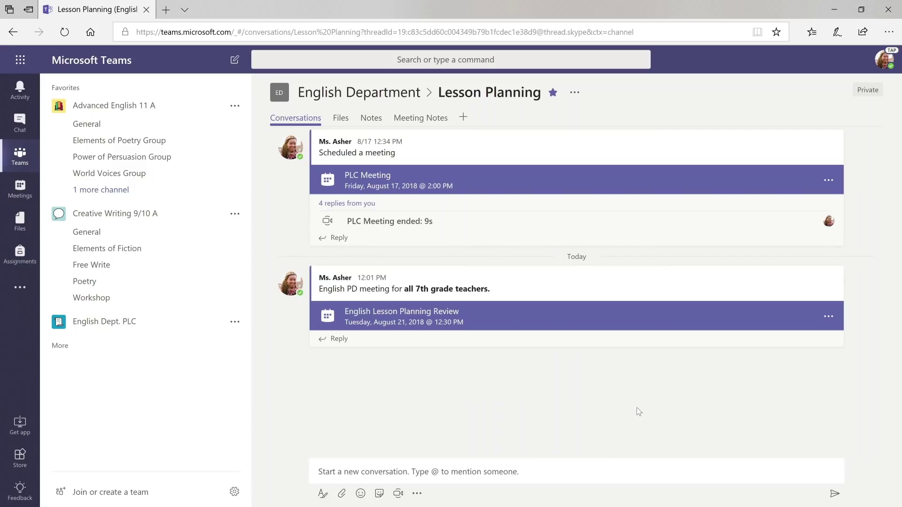